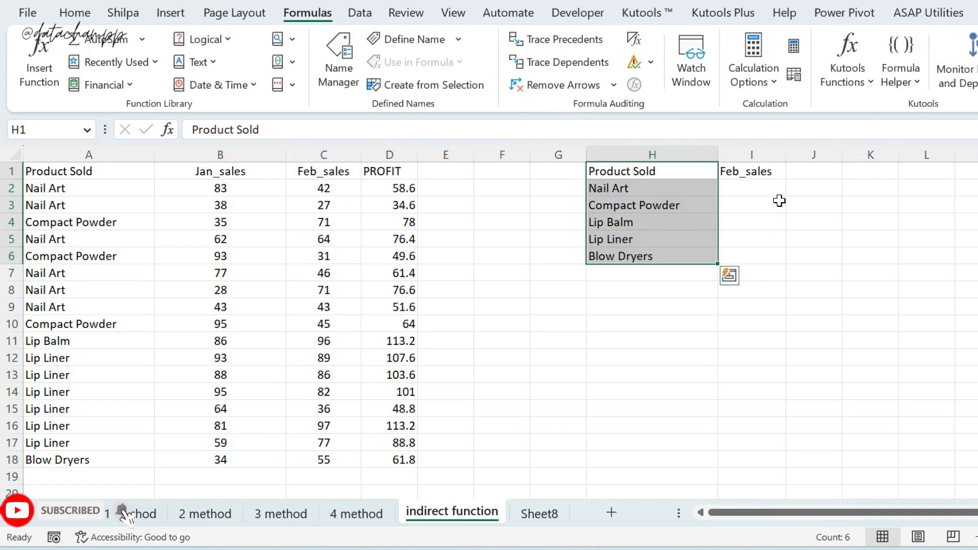
Review the column choices offered by the header drop-down in cell I1
{"action": "left_click", "coordinate": [748, 171]}
{"action": "left_click", "coordinate": [793, 171]}
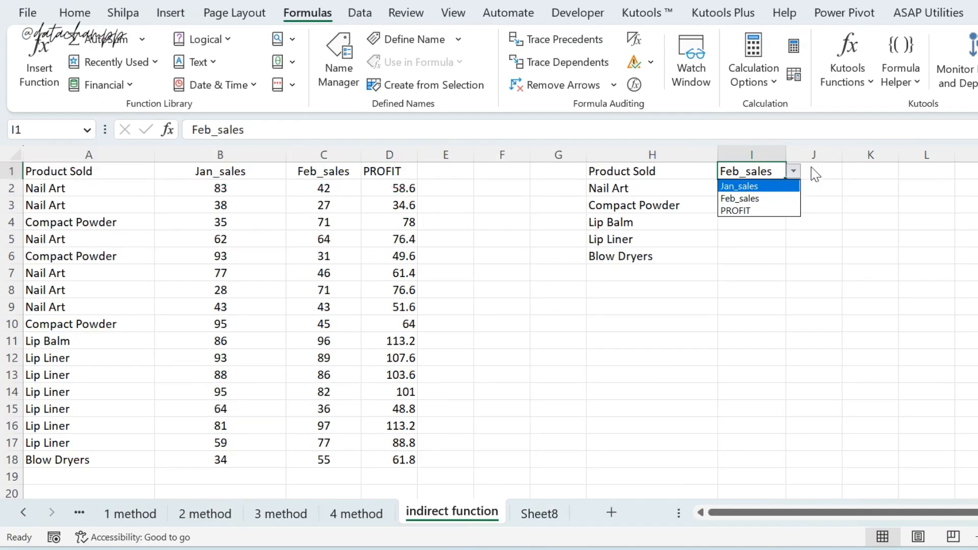
{"action": "left_click", "coordinate": [793, 173]}
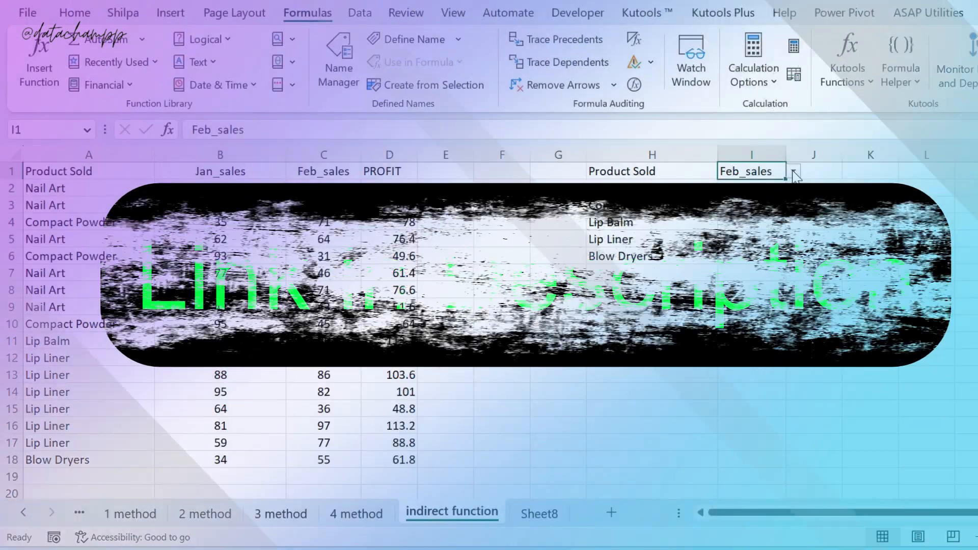
{"action": "left_click", "coordinate": [768, 198]}
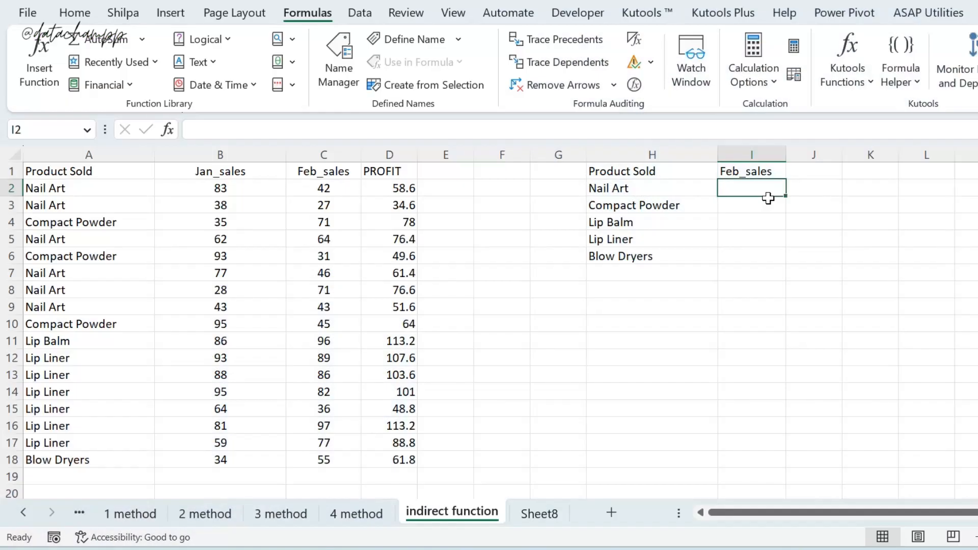
{"action": "left_click", "coordinate": [612, 196]}
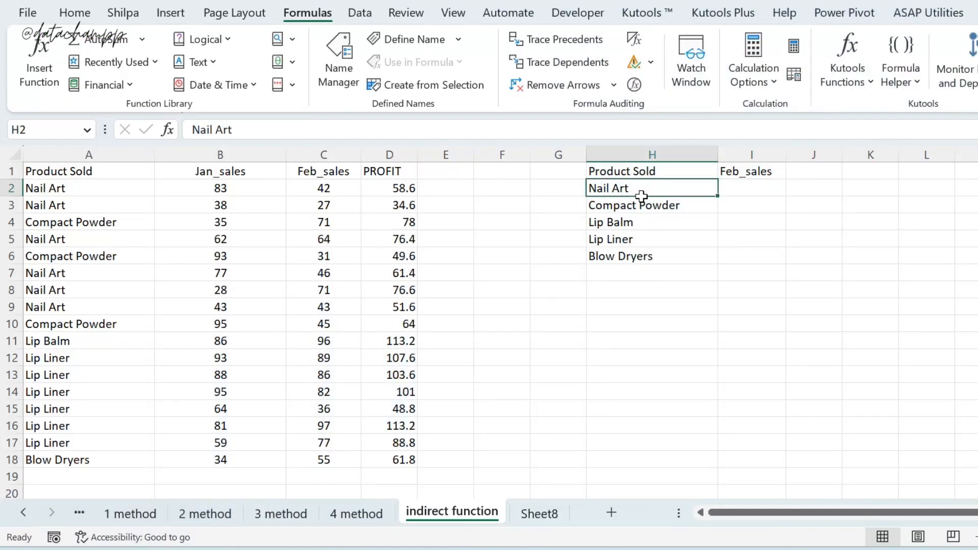
{"action": "left_click", "coordinate": [731, 198]}
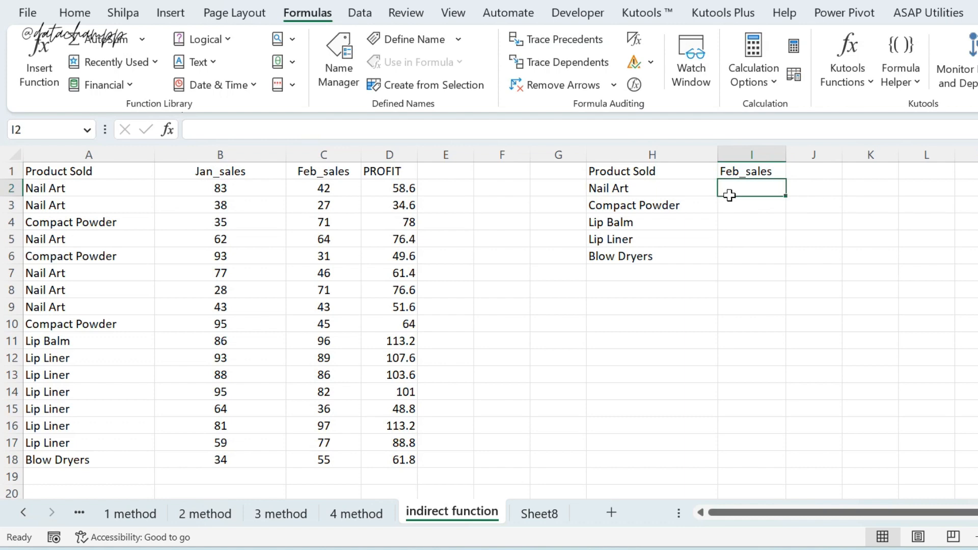
Set the summary header in cell I1 to Jan_sales from its drop-down choices
{"action": "left_click", "coordinate": [759, 173]}
{"action": "left_click", "coordinate": [793, 172]}
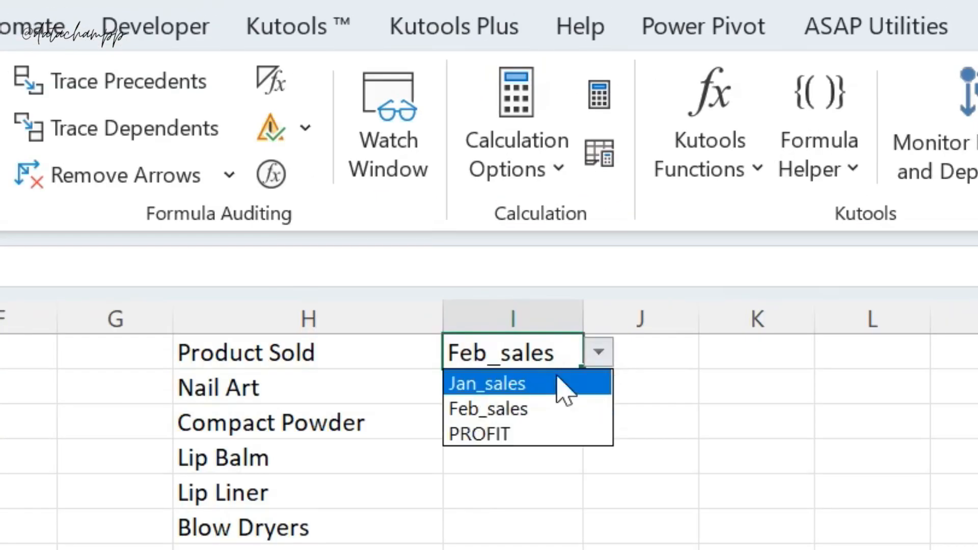
{"action": "left_click", "coordinate": [557, 383]}
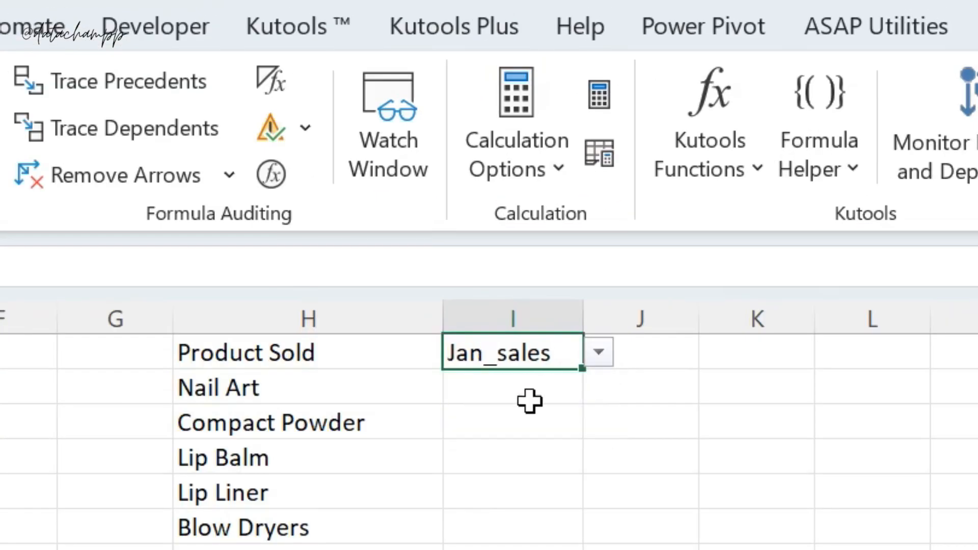
{"action": "left_click", "coordinate": [528, 393]}
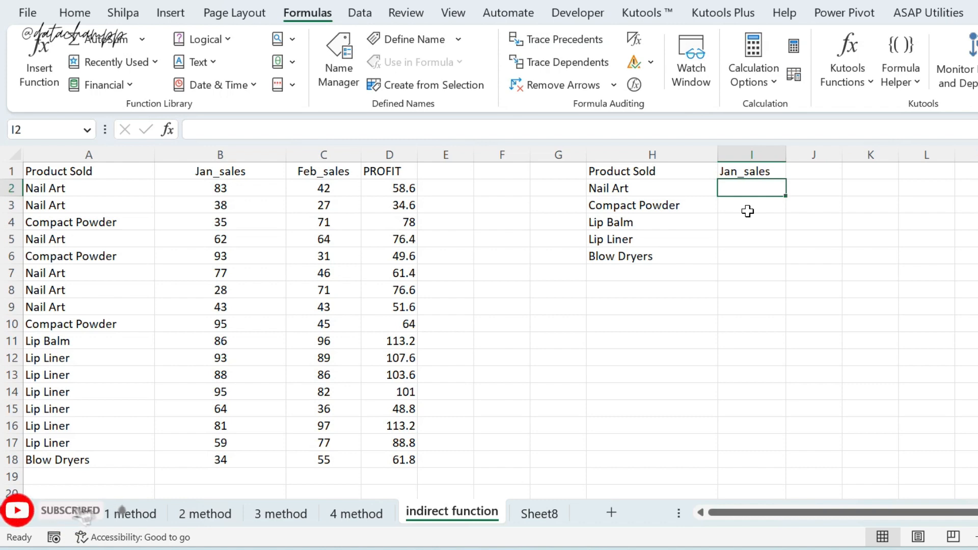
{"action": "left_click", "coordinate": [72, 157]}
{"action": "left_click", "coordinate": [220, 155]}
{"action": "left_click", "coordinate": [324, 155]}
{"action": "left_click", "coordinate": [389, 156]}
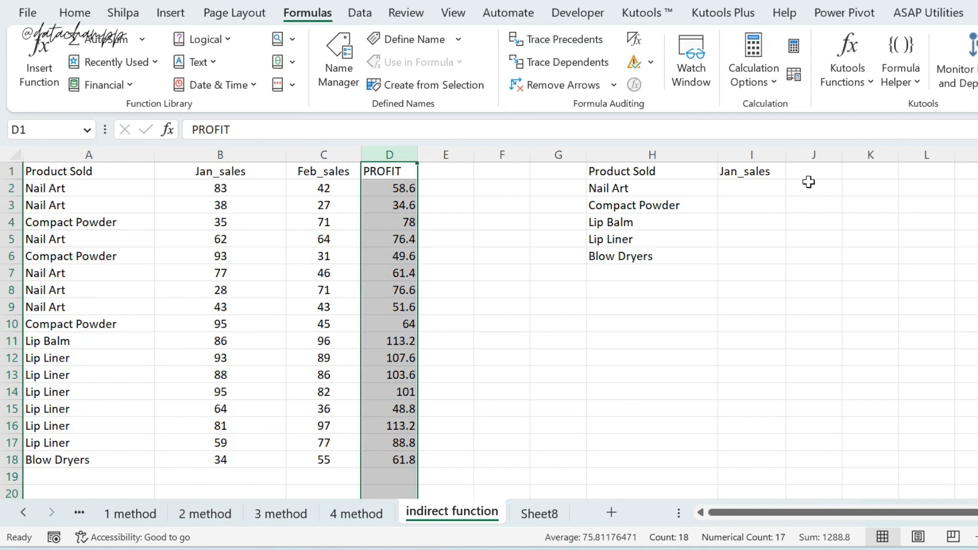
{"action": "left_click", "coordinate": [615, 239]}
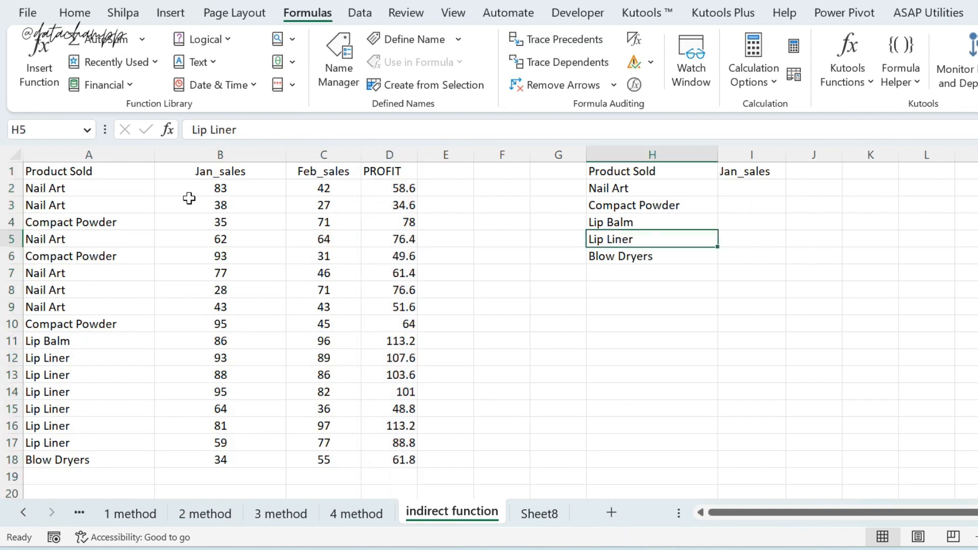
Create a named range for column A (Product Sold) using its top-row label as the name
{"action": "left_click", "coordinate": [78, 158]}
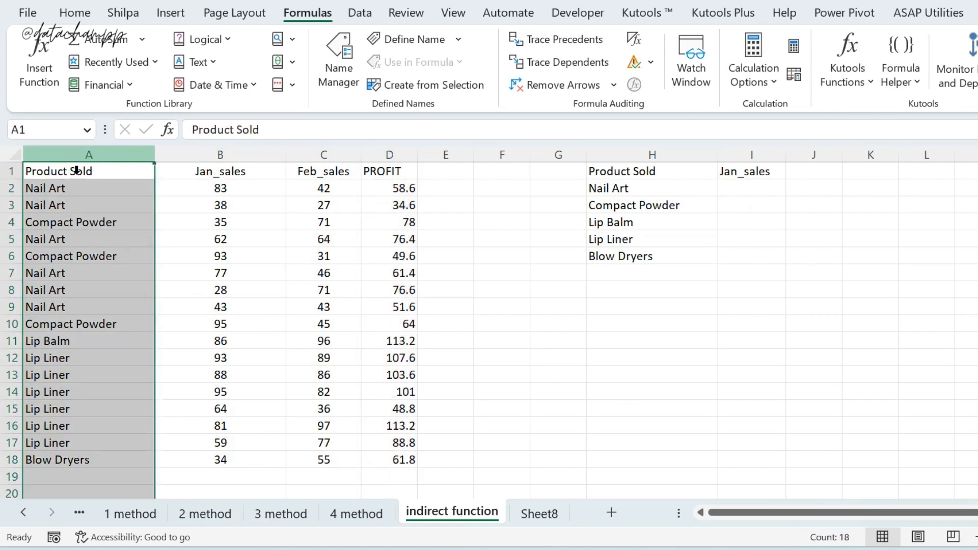
{"action": "key", "text": "ctrl+shift+F3"}
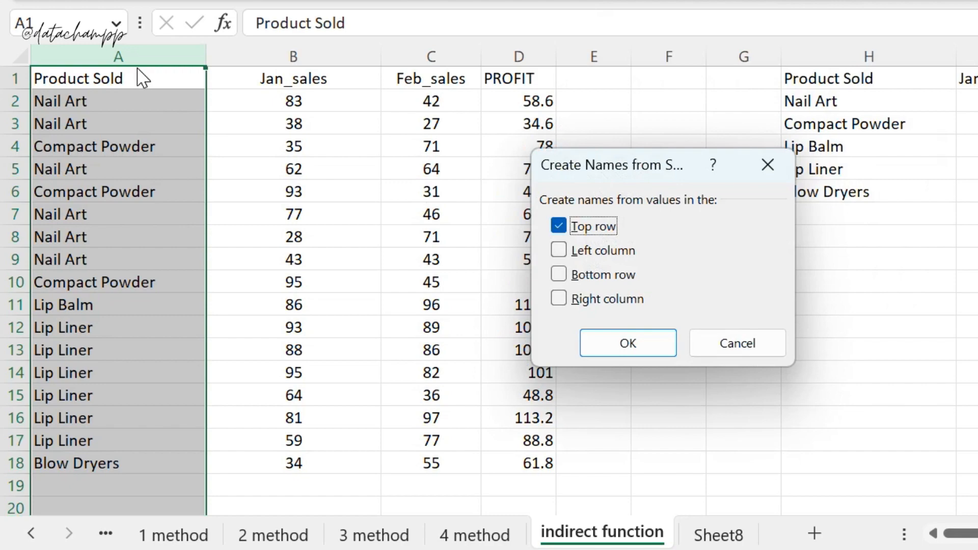
{"action": "left_click", "coordinate": [630, 336]}
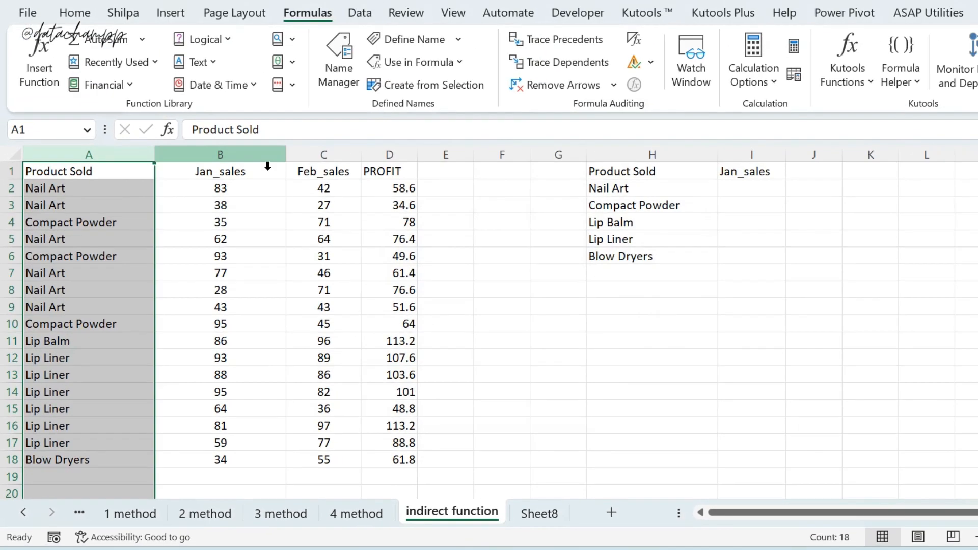
Create named ranges for column B (Jan_sales) and column D (PROFIT) from their top-row labels
{"action": "left_click", "coordinate": [356, 57]}
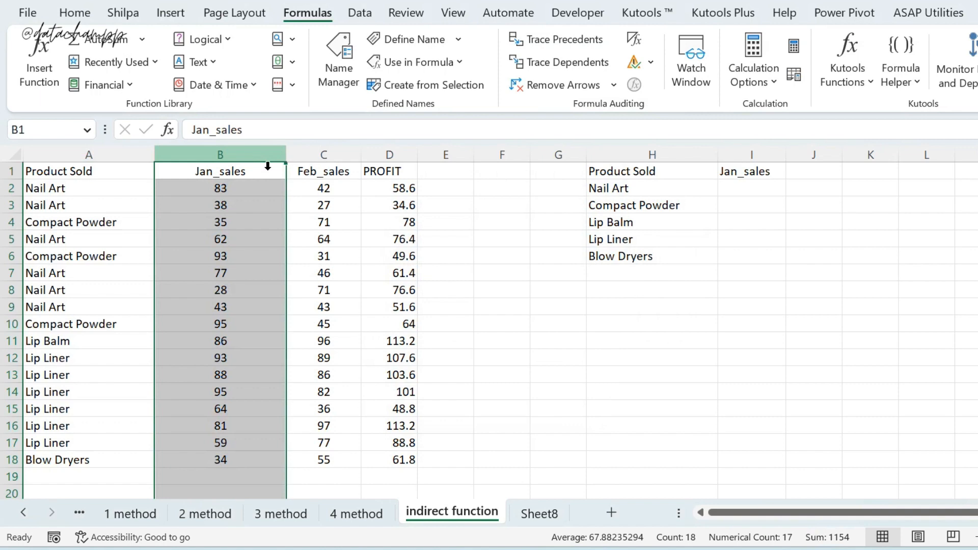
{"action": "key", "text": "ctrl+shift+F3"}
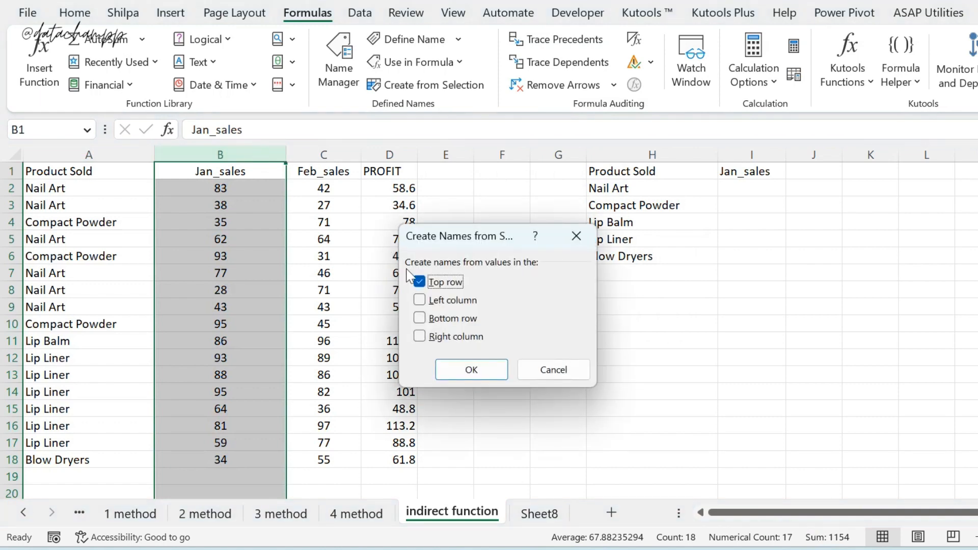
{"action": "left_click", "coordinate": [471, 370]}
{"action": "left_click", "coordinate": [391, 156]}
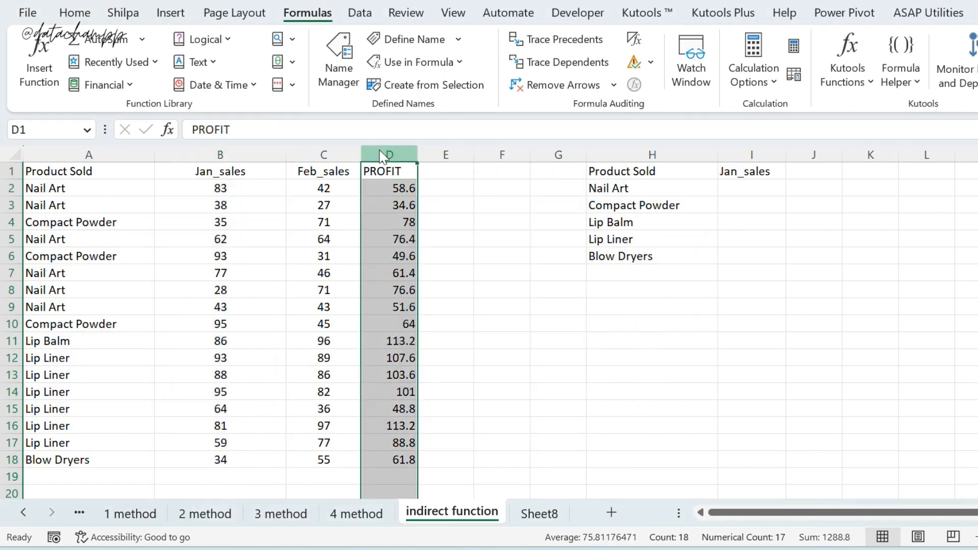
{"action": "key", "text": "ctrl+shift+F3"}
{"action": "key", "text": "Return"}
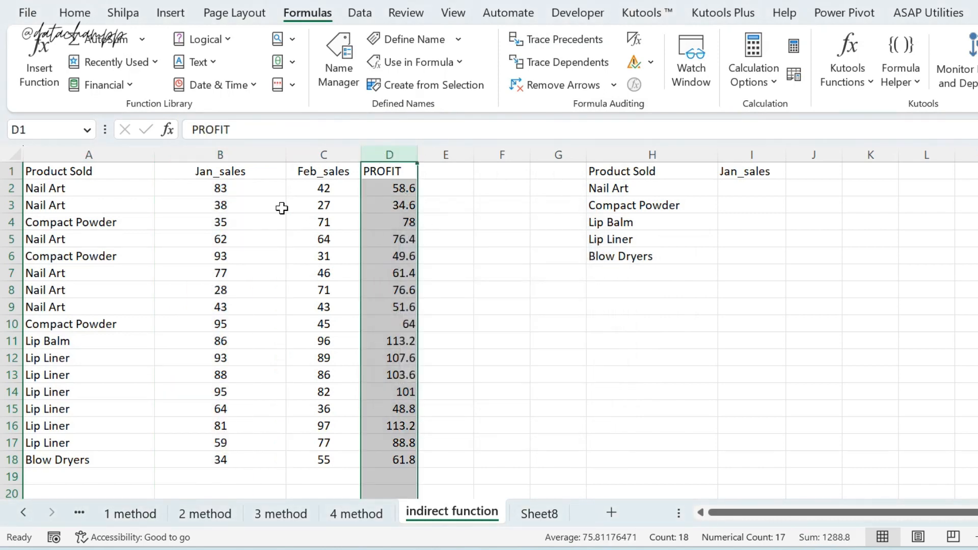
{"action": "left_click", "coordinate": [389, 239]}
Enter a SUM formula in cell G10 that totals the named range Jan_sales
{"action": "left_click", "coordinate": [556, 324]}
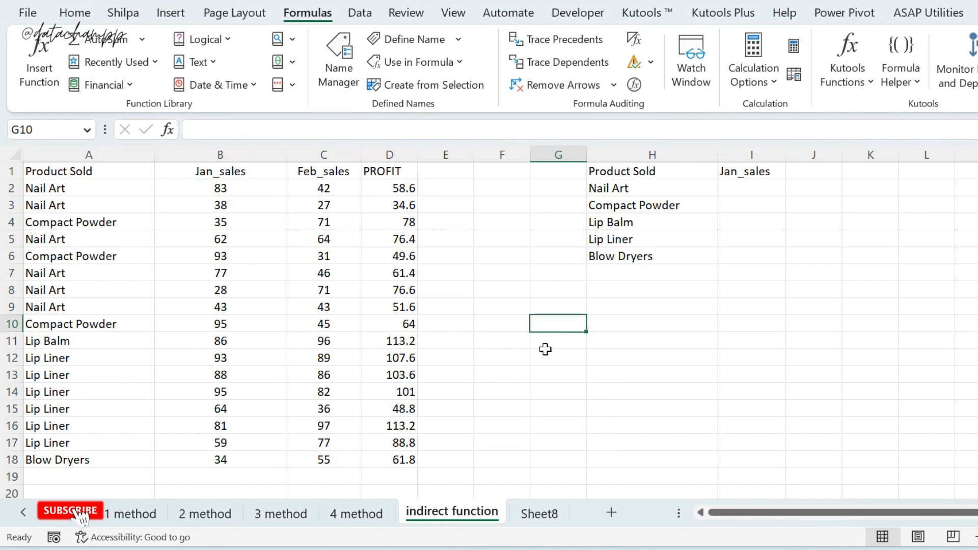
{"action": "type", "text": "=sum"}
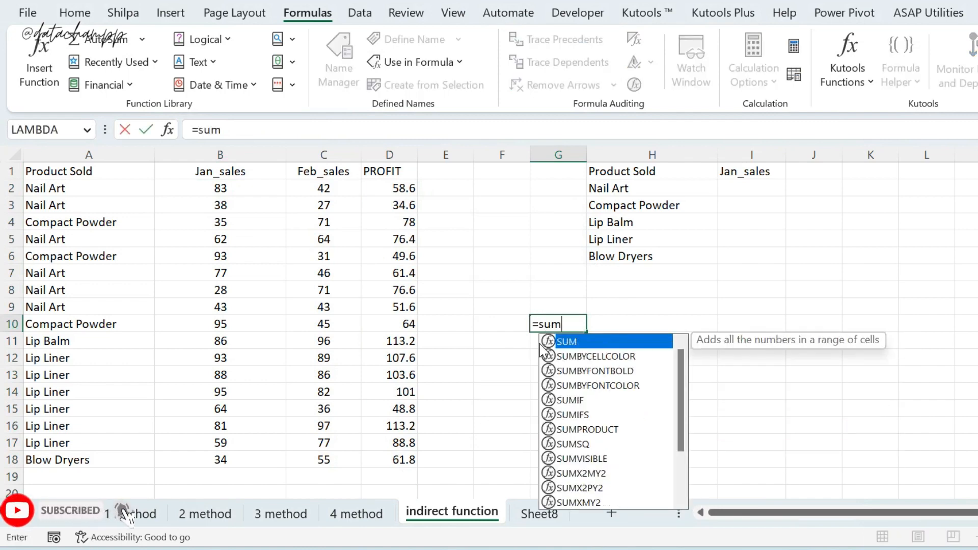
{"action": "type", "text": "9"}
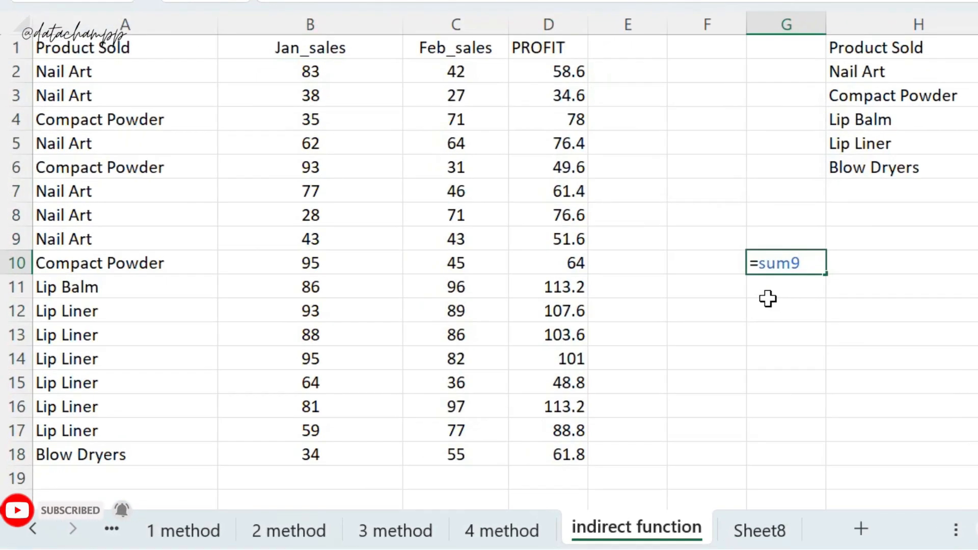
{"action": "key", "text": "BackSpace"}
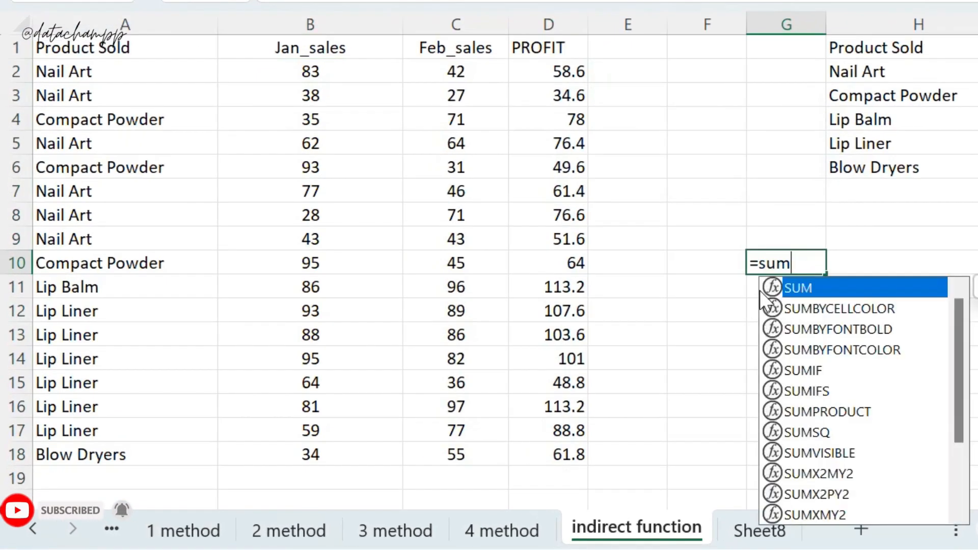
{"action": "type", "text": "("}
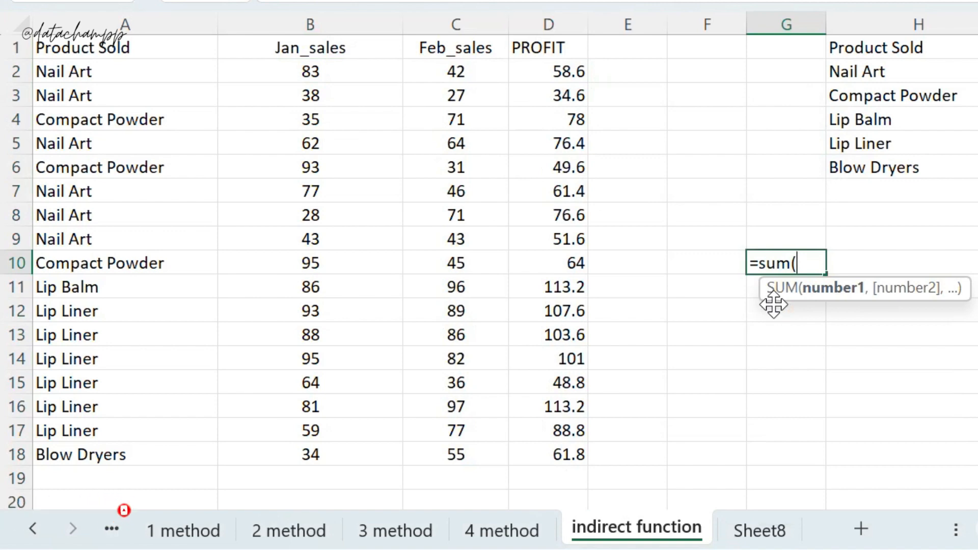
{"action": "type", "text": "jan"}
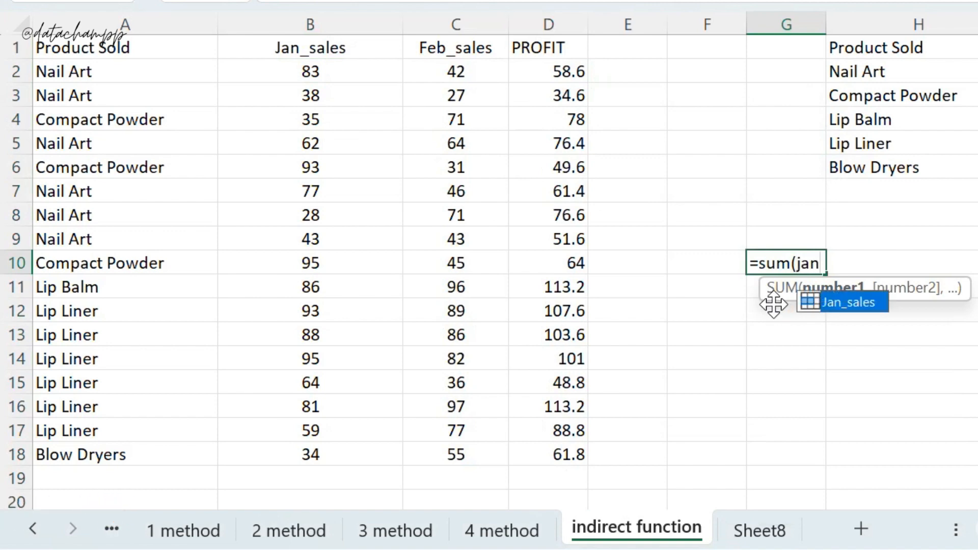
{"action": "double_click", "coordinate": [841, 301]}
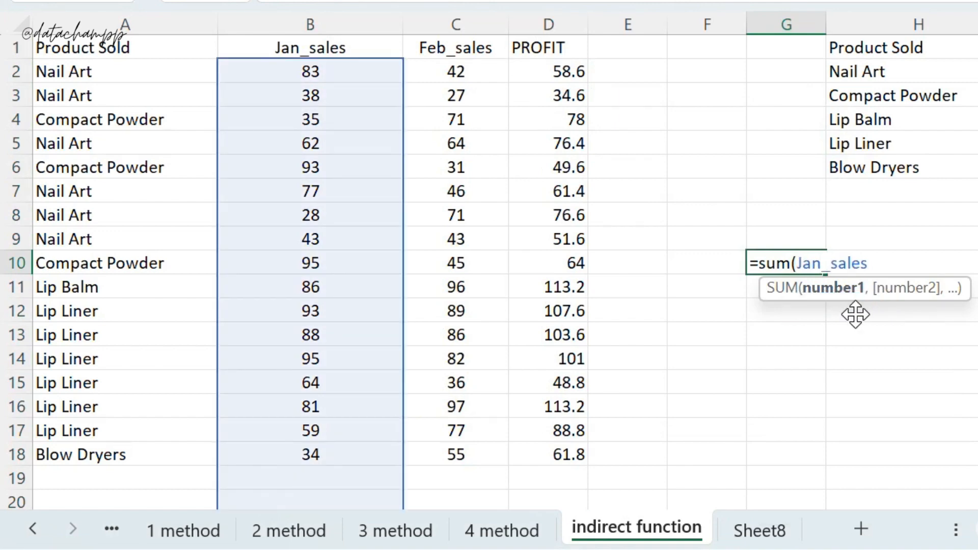
{"action": "key", "text": "Return"}
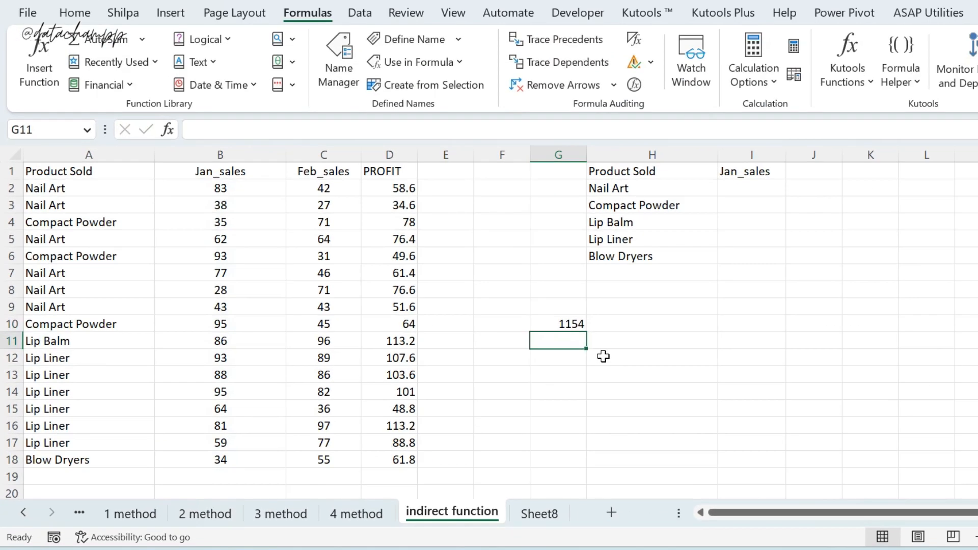
Begin a SUMIF formula in cell I2 with the named range Product_Sold as the range and H2 as the criteria
{"action": "left_click", "coordinate": [783, 184]}
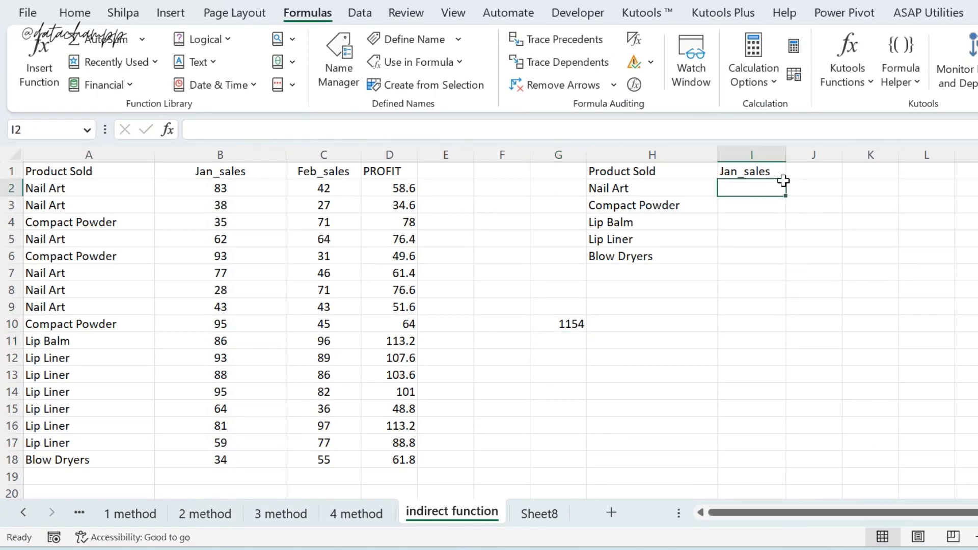
{"action": "type", "text": "="}
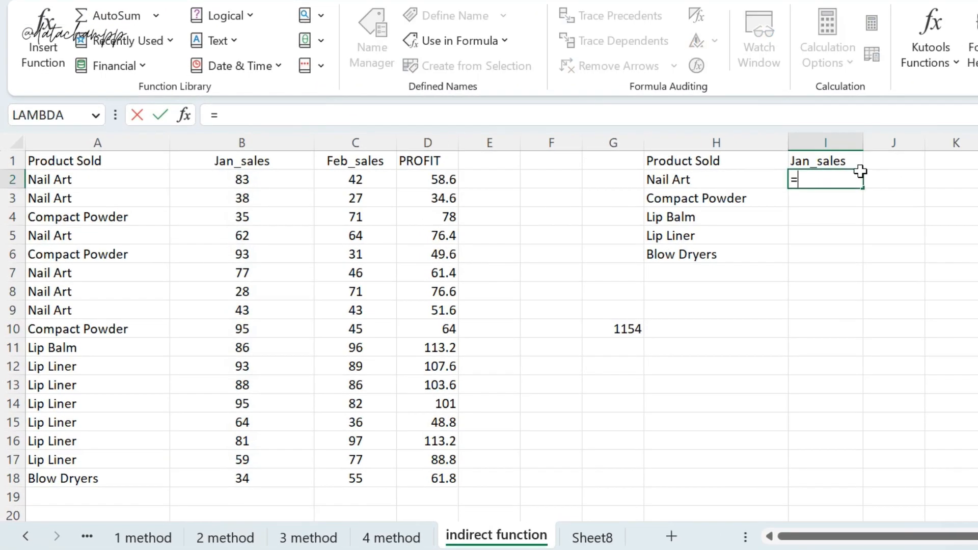
{"action": "type", "text": "sumif("}
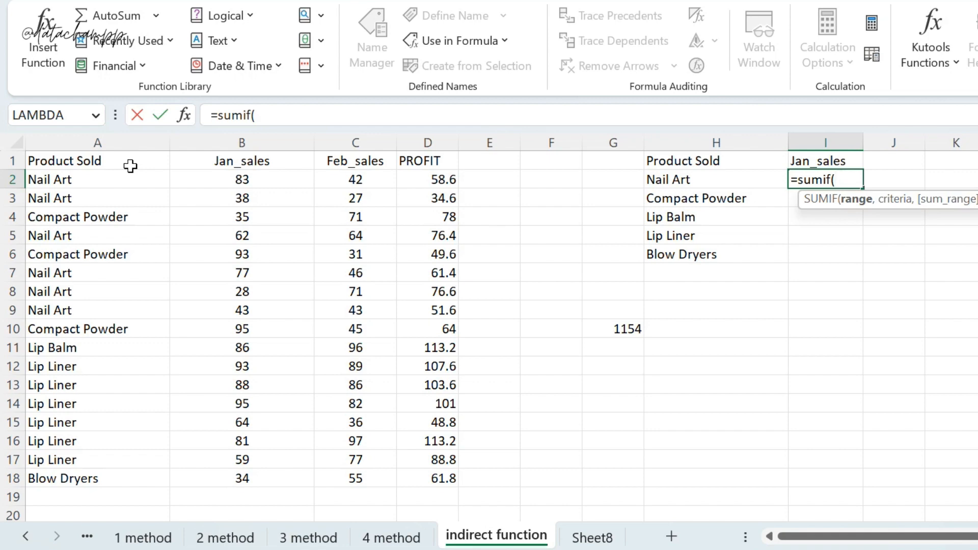
{"action": "type", "text": "pr"}
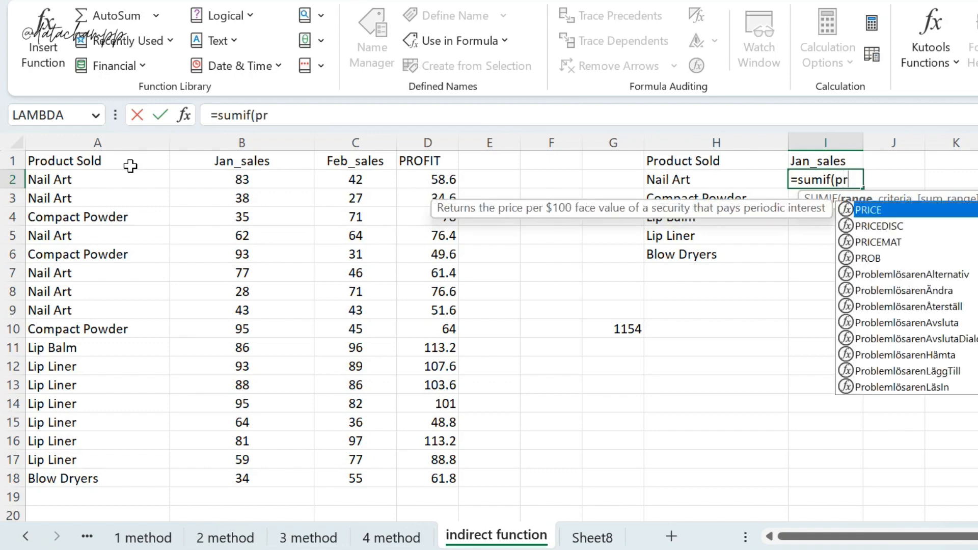
{"action": "type", "text": "od"}
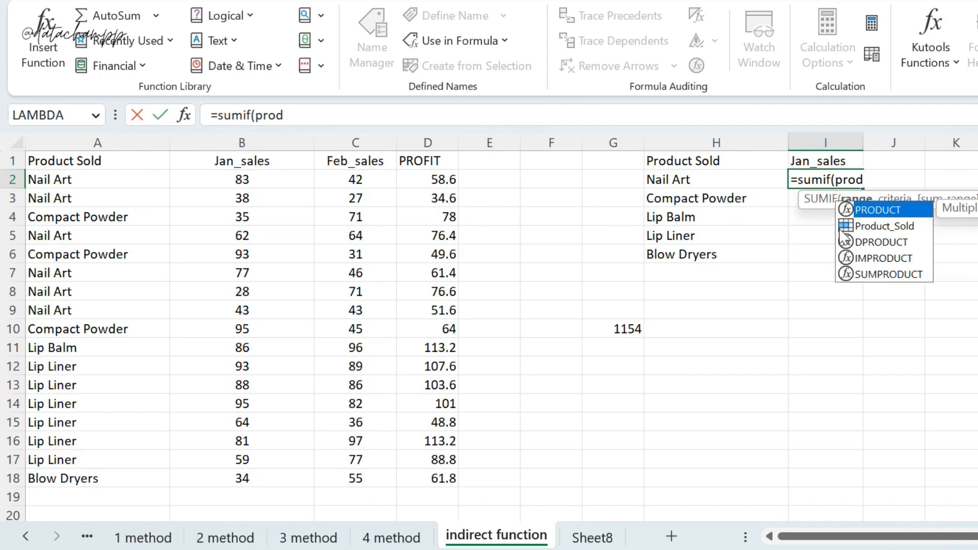
{"action": "left_click", "coordinate": [865, 230]}
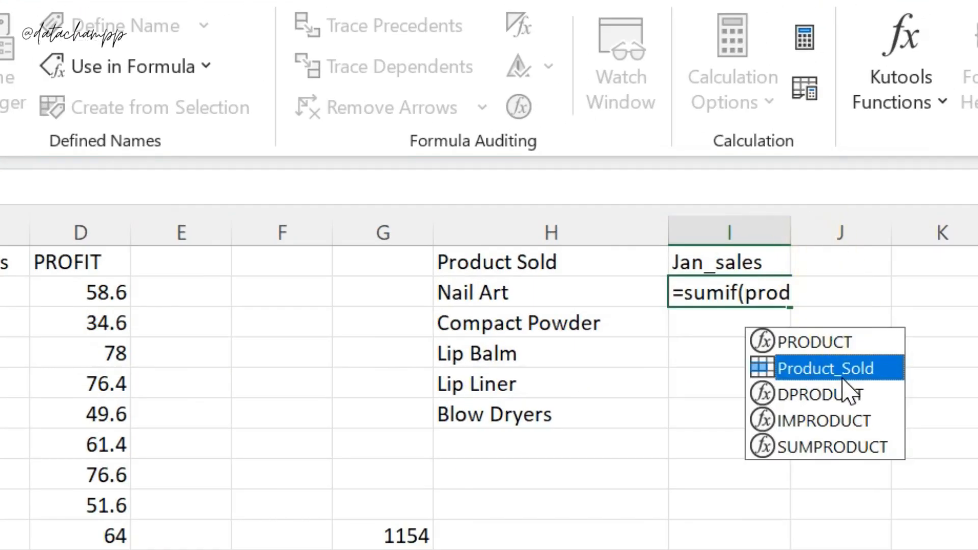
{"action": "double_click", "coordinate": [840, 369]}
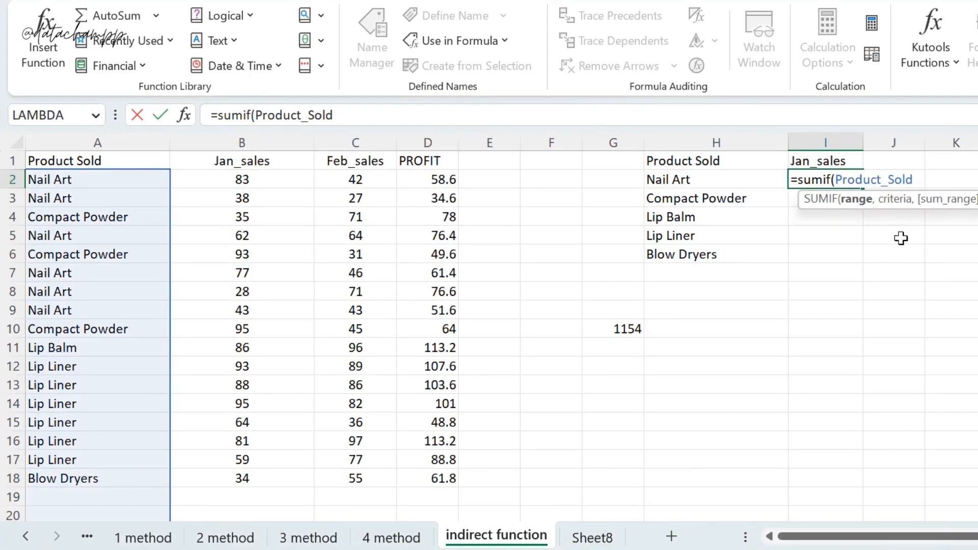
{"action": "type", "text": ","}
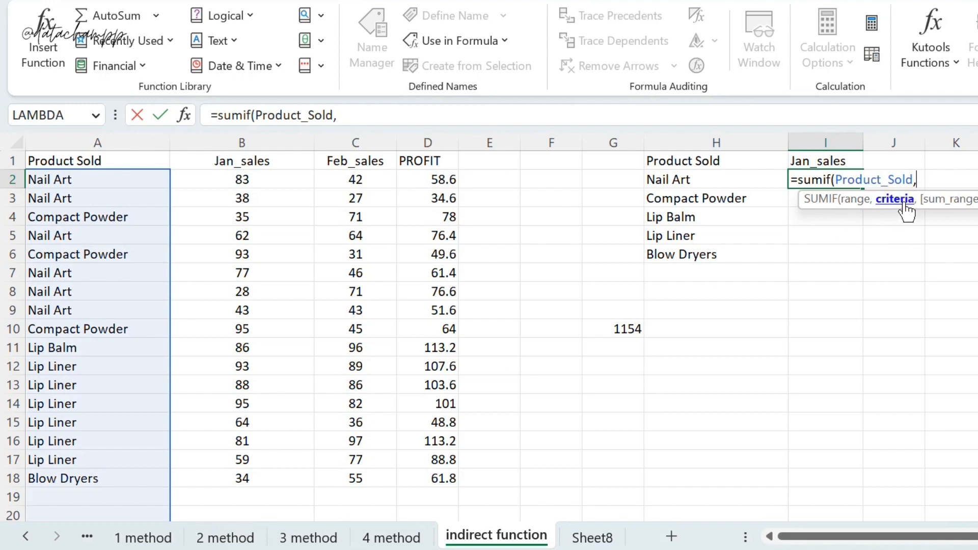
{"action": "left_click", "coordinate": [754, 185]}
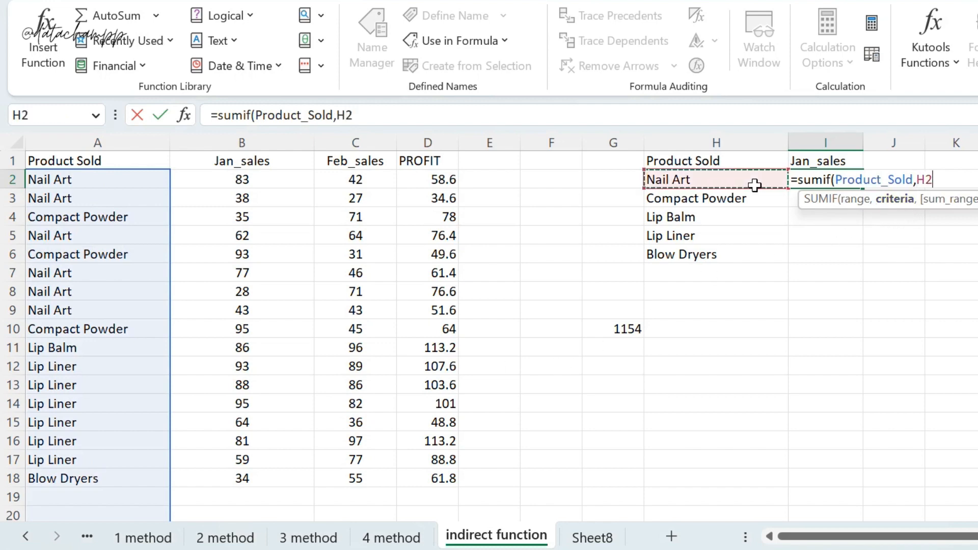
{"action": "type", "text": ","}
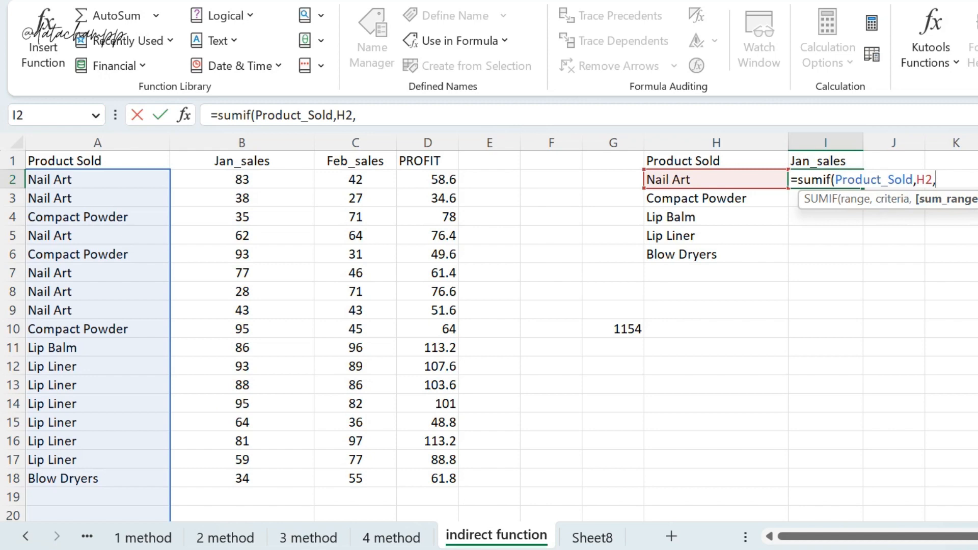
Give the SUMIF formula INDIRECT($I$1) as its sum range, with an absolute reference to the header cell
{"action": "left_click", "coordinate": [849, 166]}
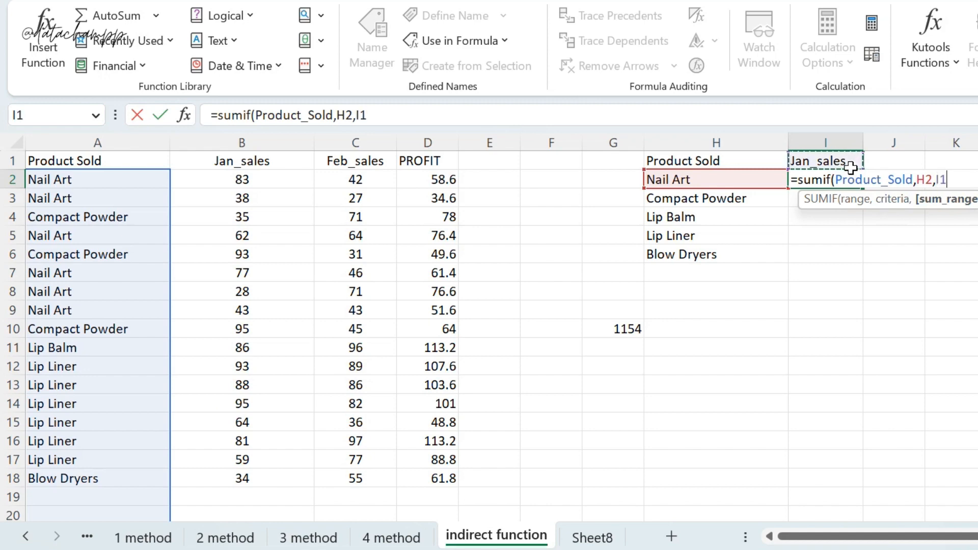
{"action": "key", "text": "BackSpace"}
{"action": "key", "text": "BackSpace"}
{"action": "type", "text": "indirec"}
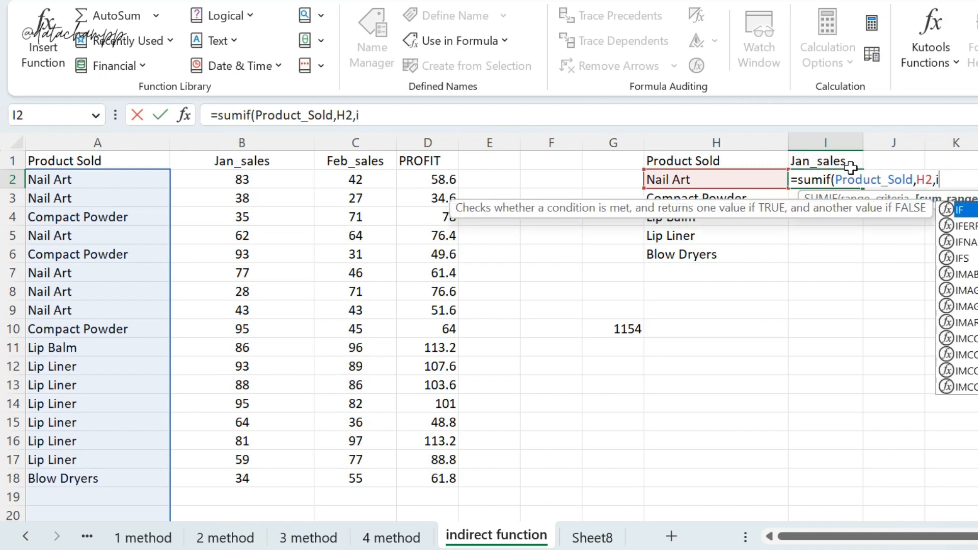
{"action": "type", "text": "t("}
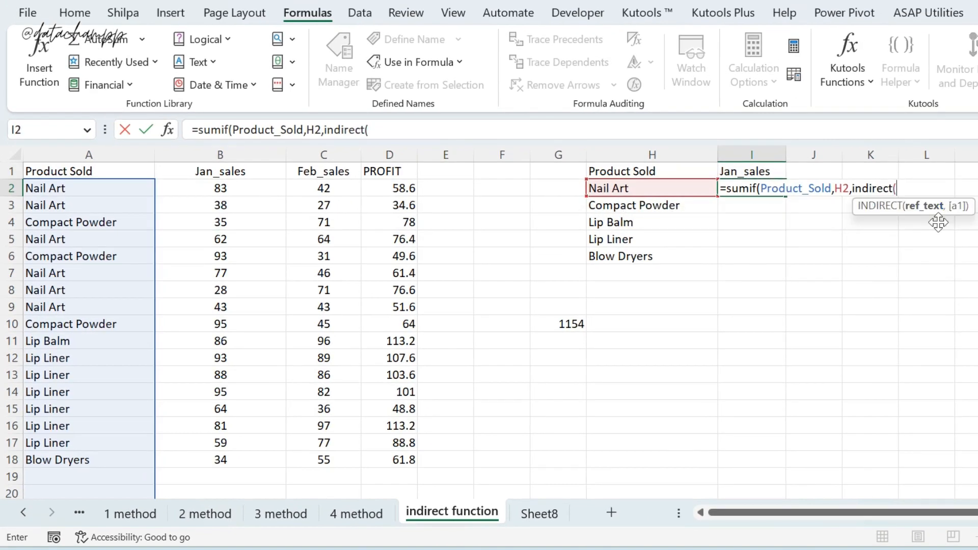
{"action": "left_click", "coordinate": [770, 174]}
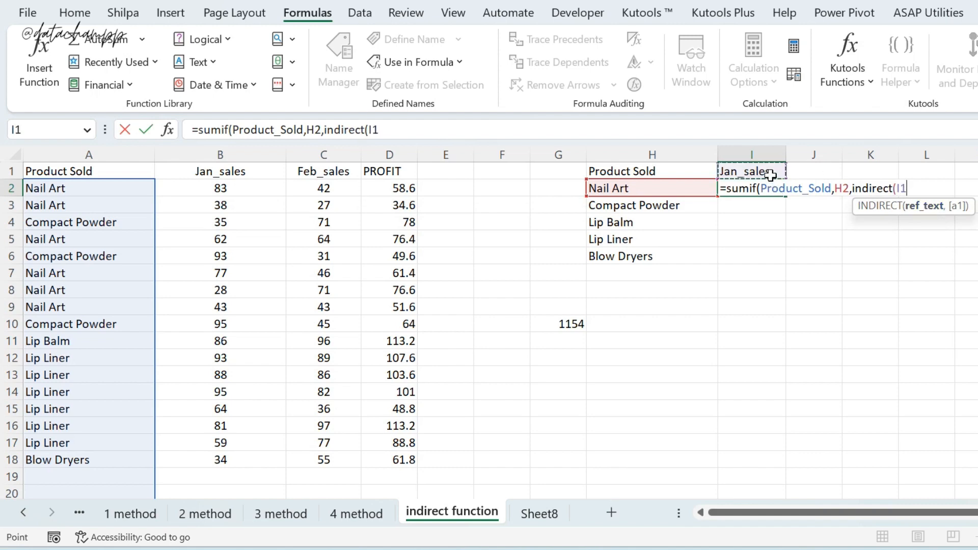
{"action": "key", "text": "F4"}
{"action": "type", "text": ")"}
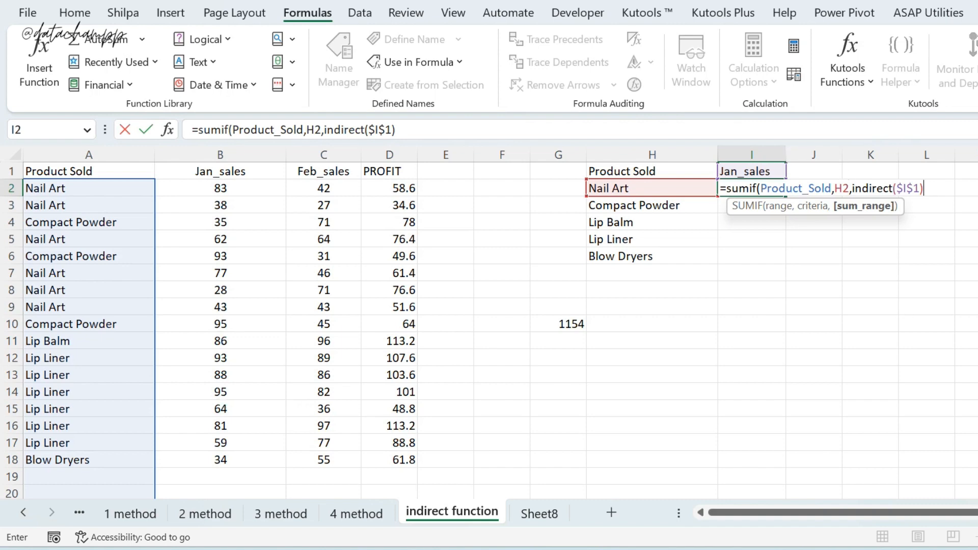
Close and enter the SUMIF formula in I2, and fill it down to I6 for all the listed products
{"action": "left_click_drag", "start_coordinate": [852, 188], "coordinate": [924, 190]}
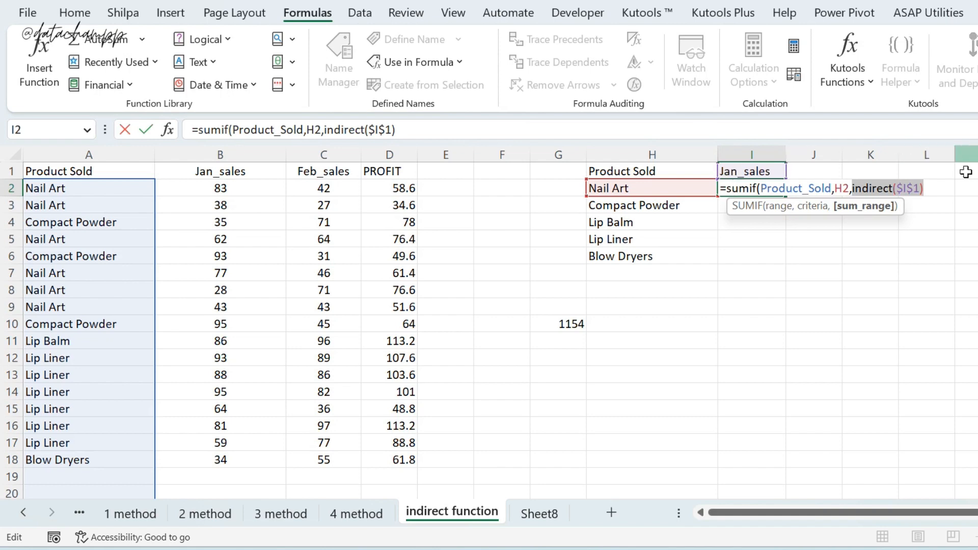
{"action": "key", "text": "Right"}
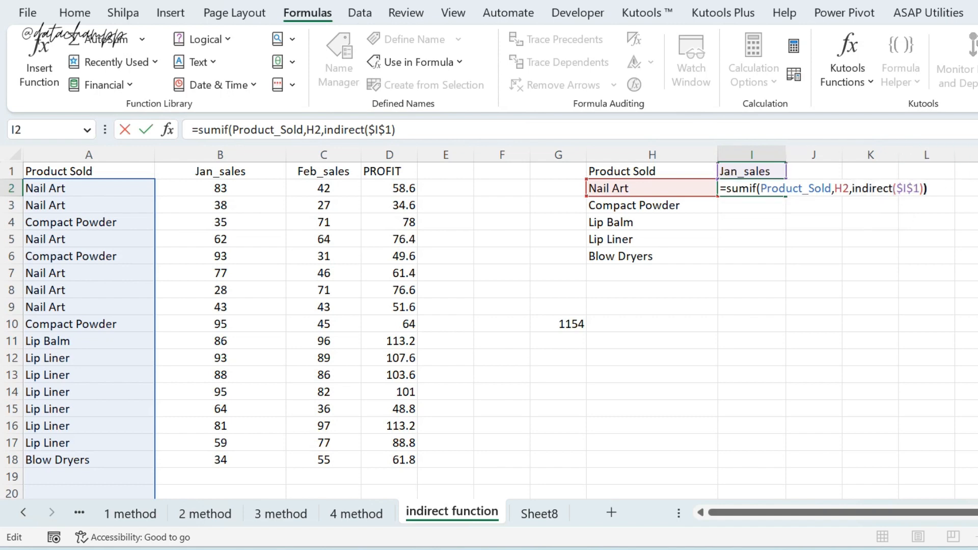
{"action": "key", "text": "Return"}
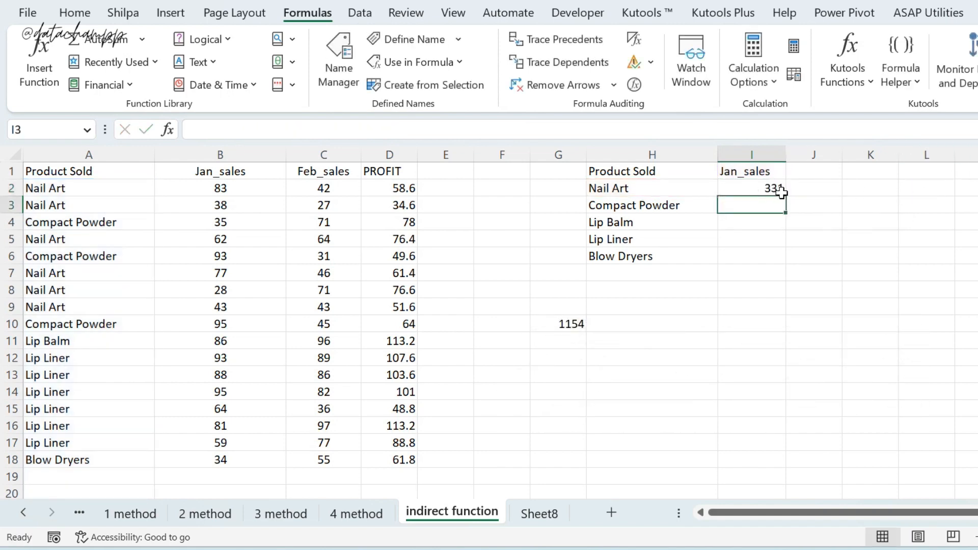
{"action": "left_click", "coordinate": [781, 192]}
{"action": "double_click", "coordinate": [787, 197]}
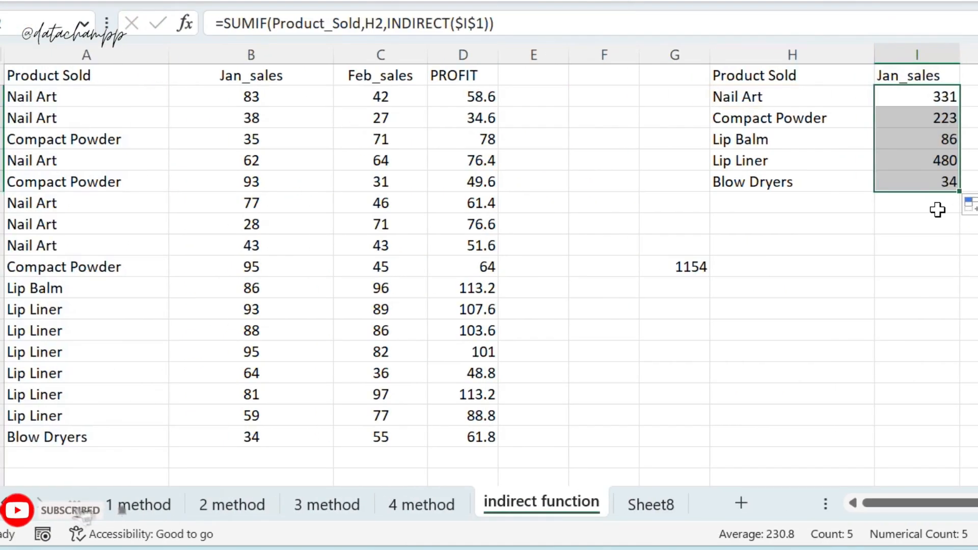
Switch the summary header in cell I1 to Feb_sales from its drop-down choices
{"action": "left_click", "coordinate": [949, 81]}
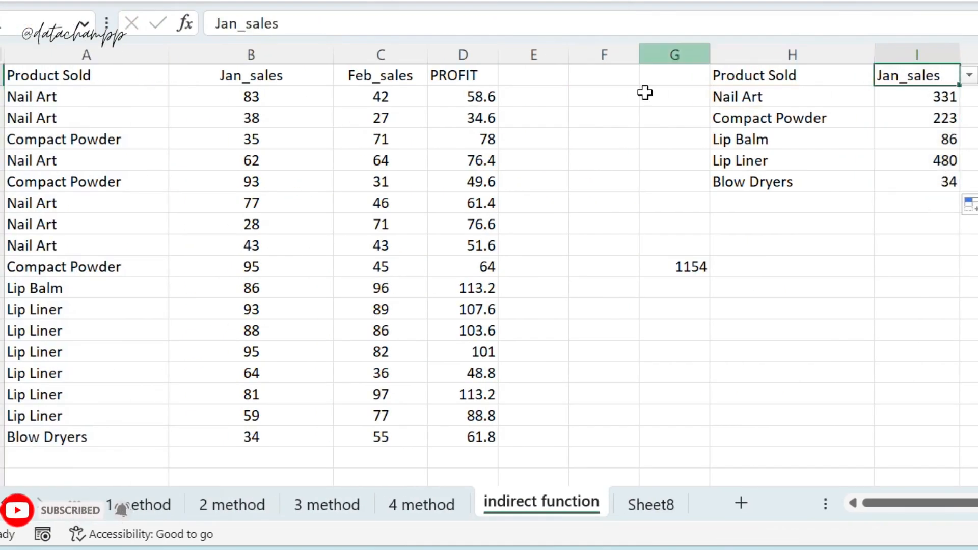
{"action": "left_click", "coordinate": [969, 75]}
{"action": "left_click", "coordinate": [878, 111]}
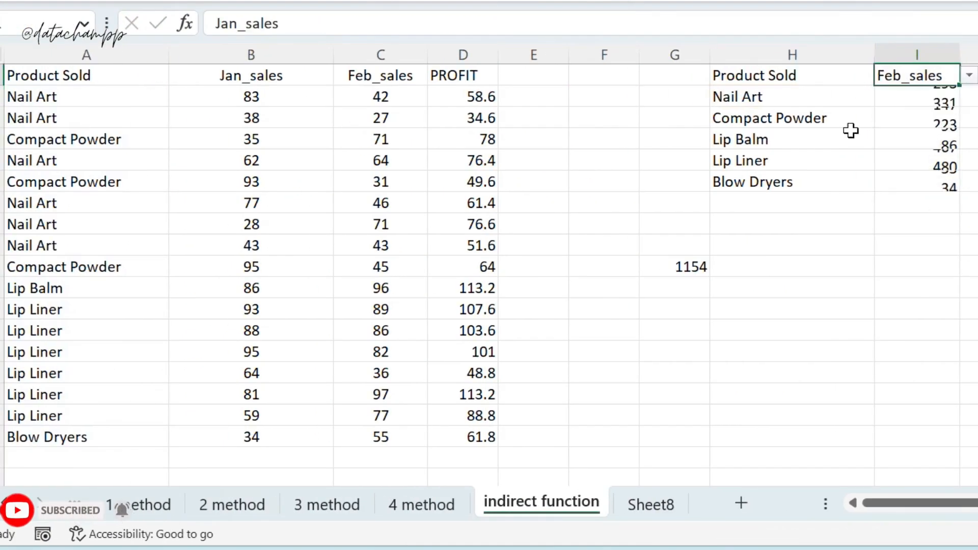
Examine the INDIRECT($I$1) argument within the SUMIF formula in cell I2, leaving the formula as it is
{"action": "left_click", "coordinate": [944, 102]}
{"action": "double_click", "coordinate": [943, 101]}
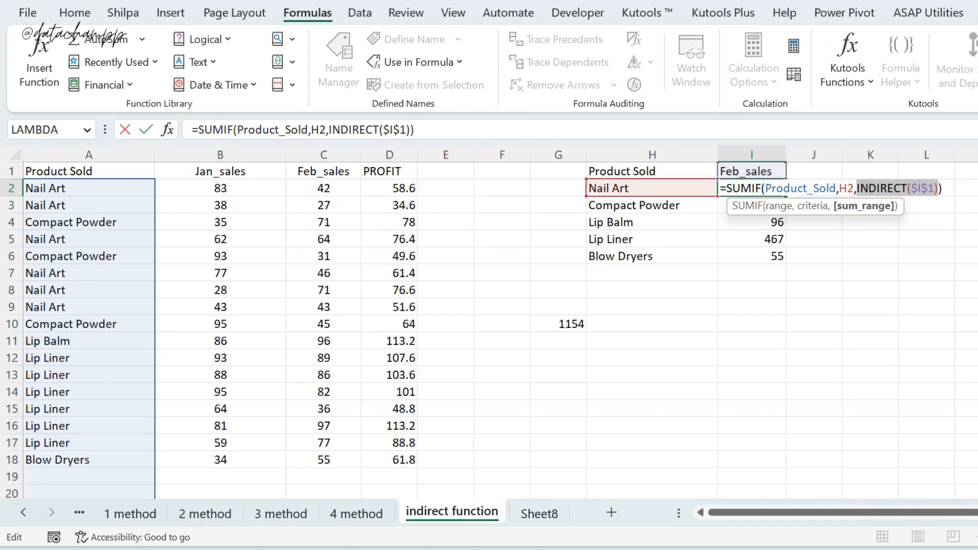
{"action": "key", "text": "Return"}
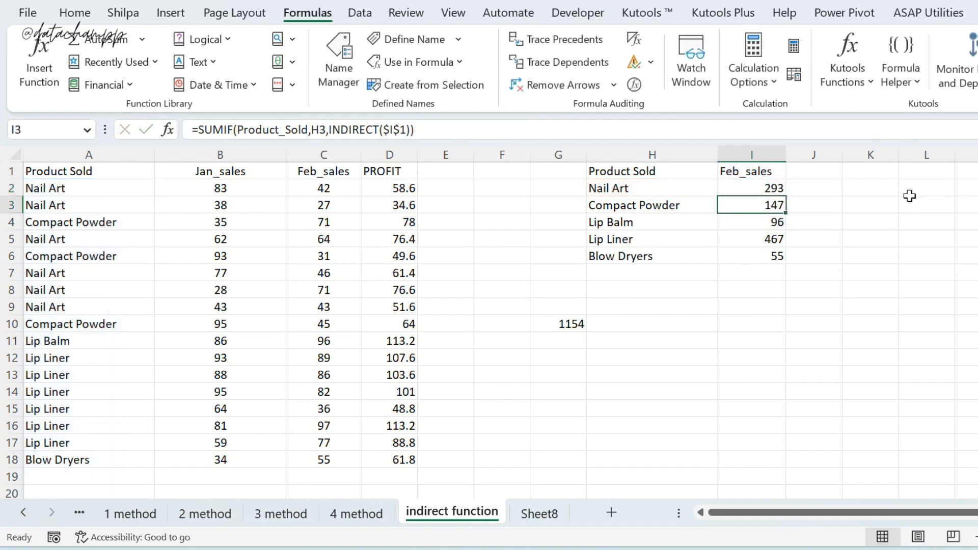